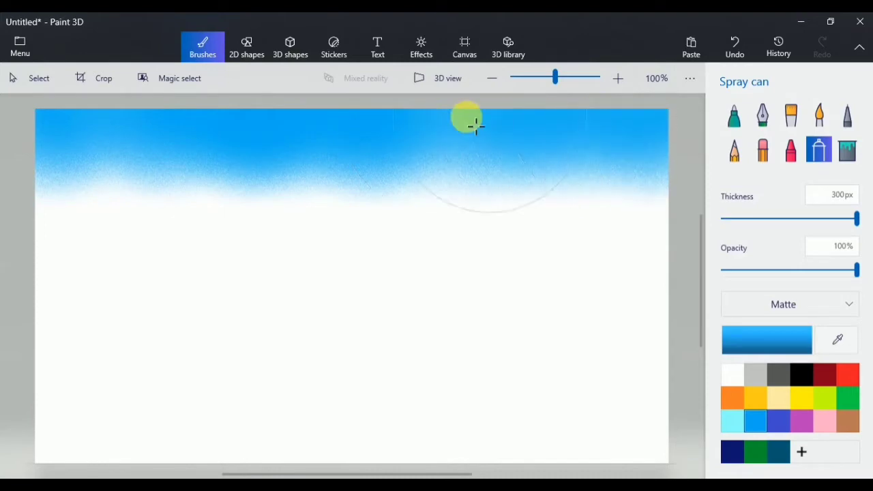
Step: Spray turquoise and blue strokes at 300 px thickness below the deep blue sky, ending with turquoise at 37% opacity
mouse_move(661, 183)
mouse_down()
mouse_move(392, 198)
mouse_move(204, 195)
mouse_move(675, 218)
mouse_move(347, 228)
mouse_move(594, 260)
mouse_move(220, 261)
mouse_move(95, 253)
mouse_move(75, 243)
mouse_up()
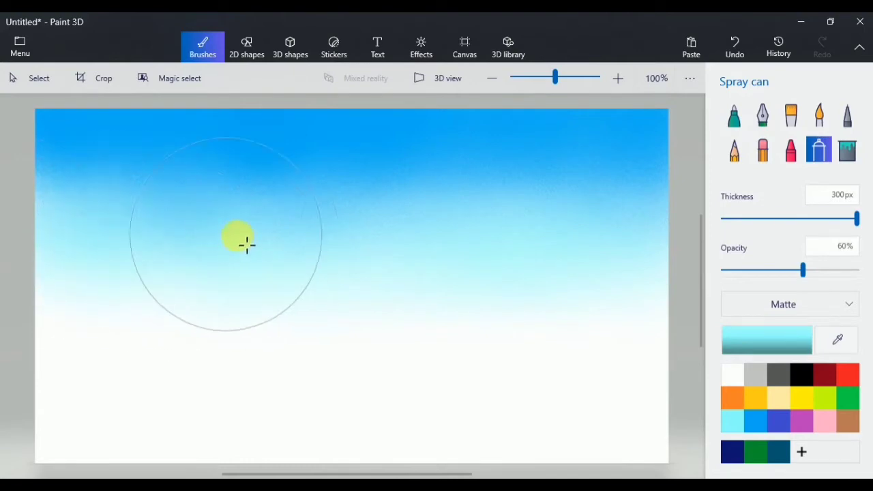
click(755, 421)
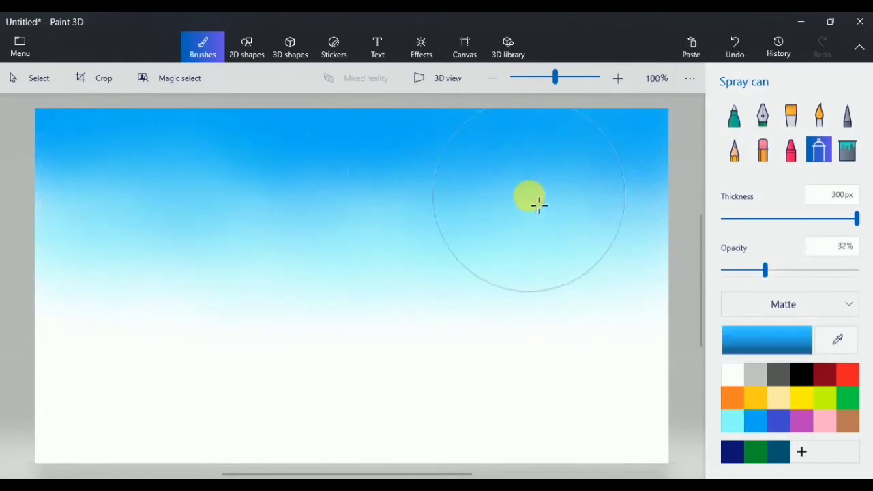
mouse_move(529, 197)
mouse_down()
mouse_move(163, 177)
mouse_move(576, 192)
mouse_move(44, 196)
mouse_up()
click(731, 419)
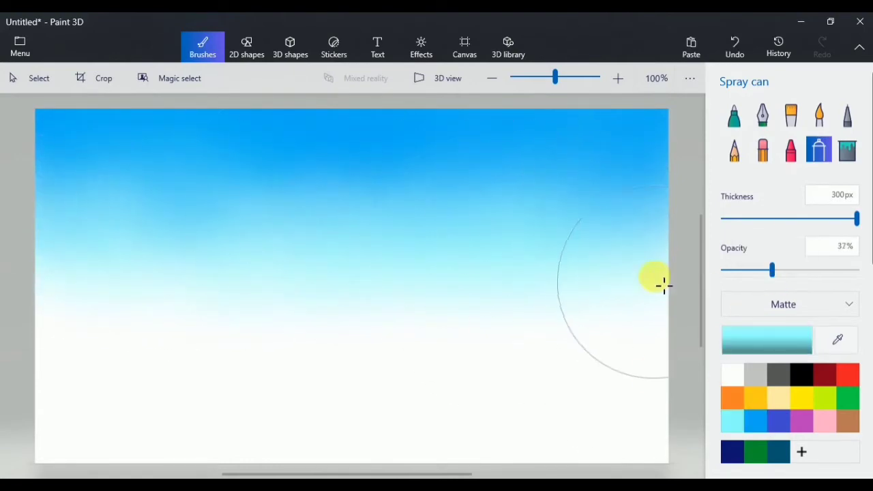
mouse_move(664, 285)
mouse_down()
mouse_move(373, 300)
mouse_move(166, 302)
mouse_move(67, 292)
mouse_up()
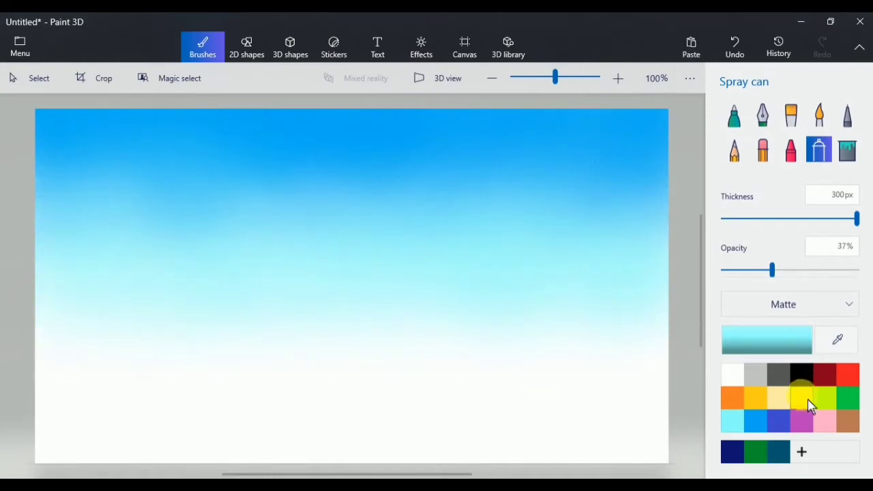
Step: Spray yellow, gold and orange bands below the turquoise sky at 300 px thickness, raising the opacity to 100%
click(810, 407)
drag(772, 270, 743, 270)
mouse_move(668, 328)
mouse_down()
mouse_move(423, 334)
mouse_move(234, 320)
mouse_move(109, 330)
mouse_move(253, 335)
mouse_up()
drag(743, 270, 801, 270)
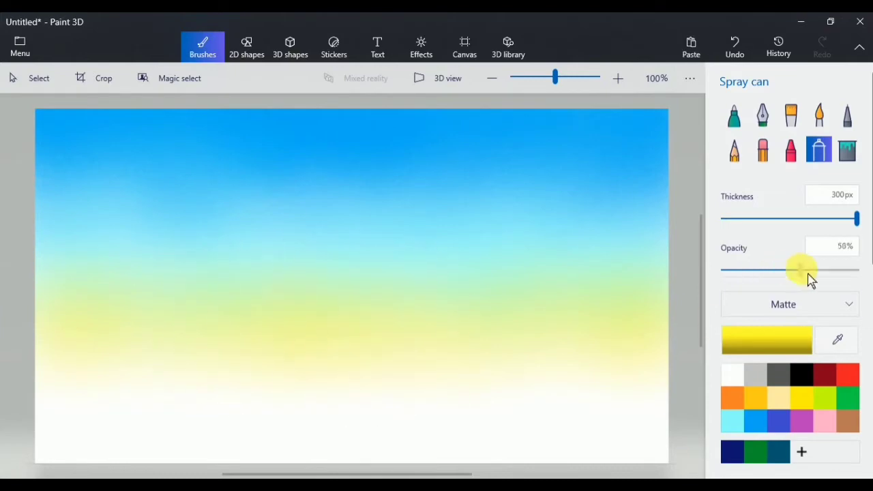
mouse_move(665, 344)
mouse_down()
mouse_move(454, 358)
mouse_move(148, 335)
mouse_up()
drag(801, 270, 857, 270)
mouse_move(668, 354)
mouse_down()
mouse_move(399, 376)
mouse_move(113, 374)
mouse_move(668, 393)
mouse_move(178, 396)
mouse_up()
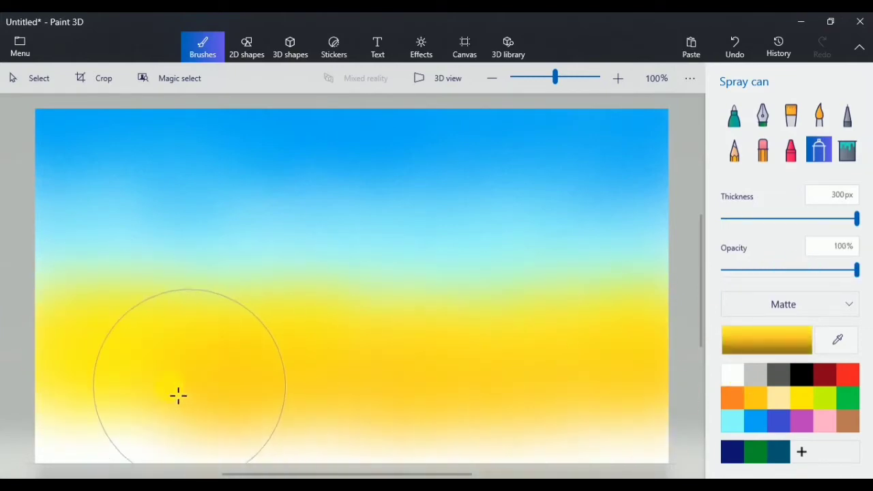
click(732, 397)
mouse_move(657, 390)
mouse_down()
mouse_move(503, 400)
mouse_move(55, 396)
mouse_up()
Step: Spray red and dark red along the canvas's bottom edge at 177 px thickness, ending with red at 42% opacity
click(847, 374)
drag(857, 218, 797, 219)
mouse_move(665, 446)
mouse_down()
mouse_move(315, 467)
mouse_move(219, 464)
mouse_up()
drag(856, 270, 778, 270)
click(824, 375)
mouse_move(662, 464)
mouse_down()
mouse_move(517, 467)
mouse_move(303, 448)
mouse_move(48, 452)
mouse_up()
click(847, 374)
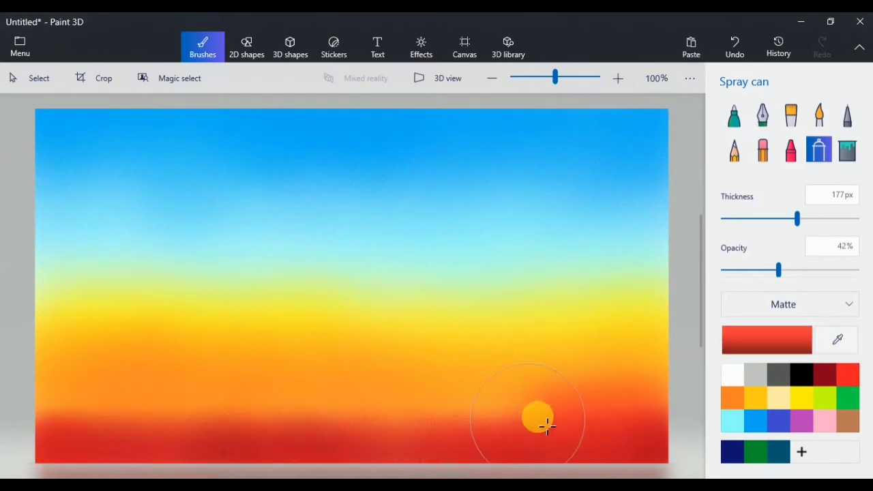
drag(547, 426, 48, 425)
Step: Blend the boundary between the orange and red bands with orange spray at 26% opacity, and reduce the thickness to 58 px
click(732, 397)
drag(778, 270, 759, 270)
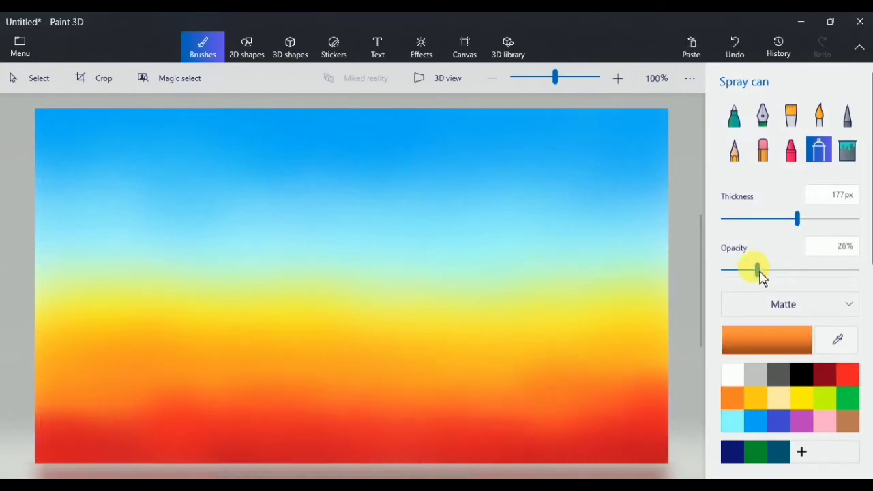
mouse_move(658, 389)
mouse_down()
mouse_move(431, 417)
mouse_move(241, 400)
mouse_up()
drag(797, 218, 739, 218)
drag(48, 419, 212, 423)
Step: Smooth the lower red, orange and gold bands with 58 px spray strokes at 6 to 13% opacity
drag(756, 270, 739, 270)
key(ctrl+z)
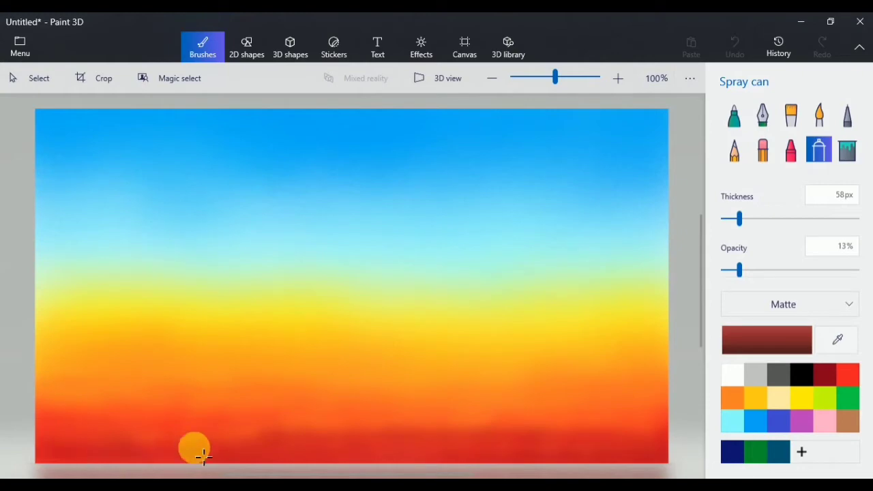
drag(195, 448, 282, 458)
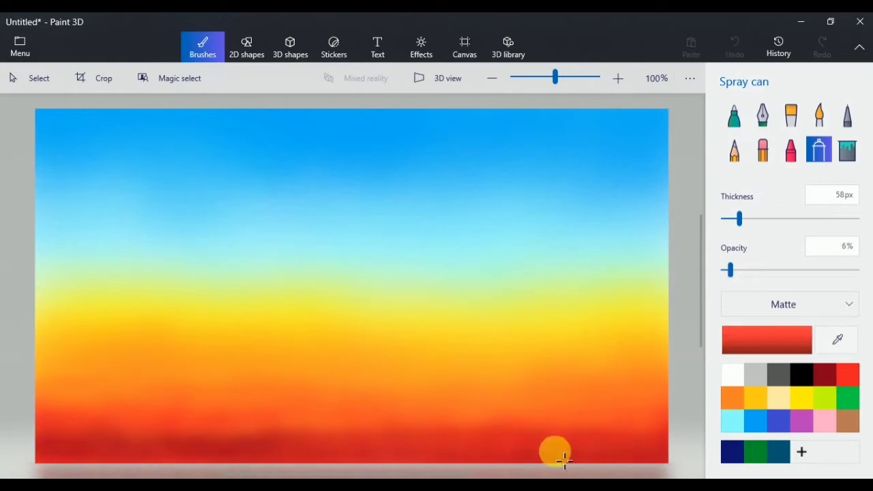
mouse_move(564, 461)
mouse_down()
mouse_move(314, 457)
mouse_move(194, 441)
mouse_move(609, 463)
mouse_move(263, 445)
mouse_move(215, 459)
mouse_move(604, 441)
mouse_up()
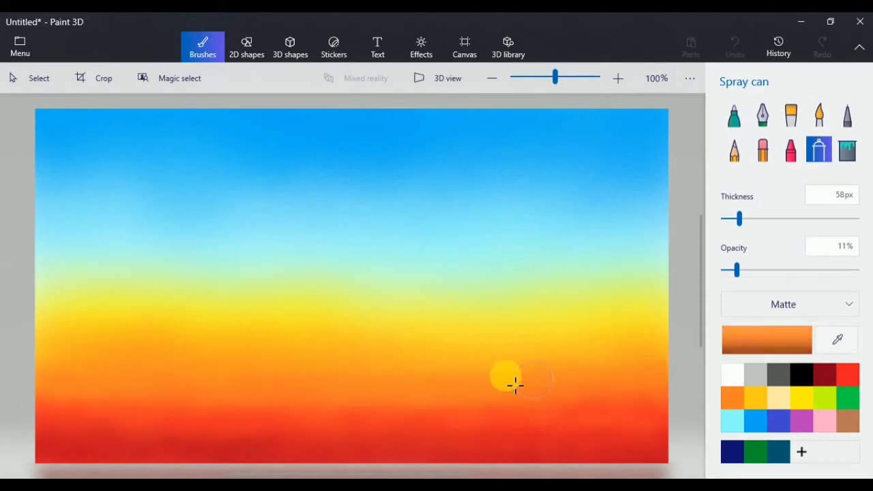
click(755, 398)
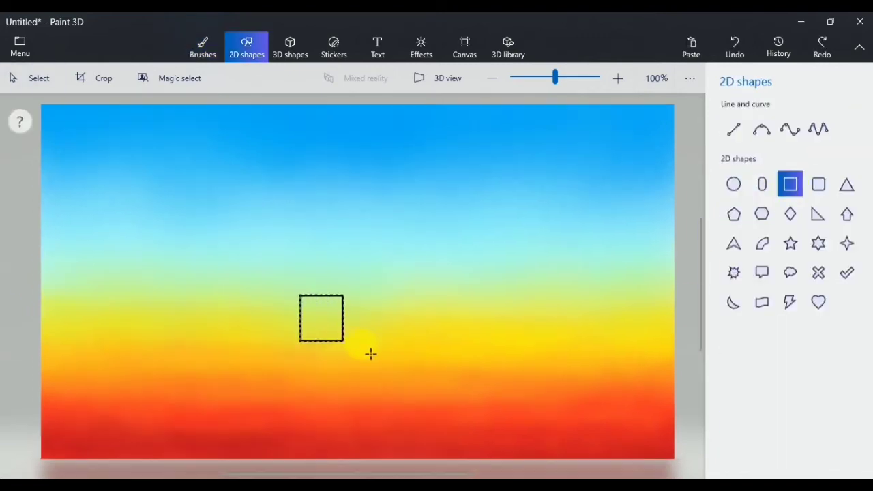
Step: Draw an unfilled black 3 px rectangle near the canvas's centre and a wider triangle on top of it as a roof
drag(396, 345, 371, 319)
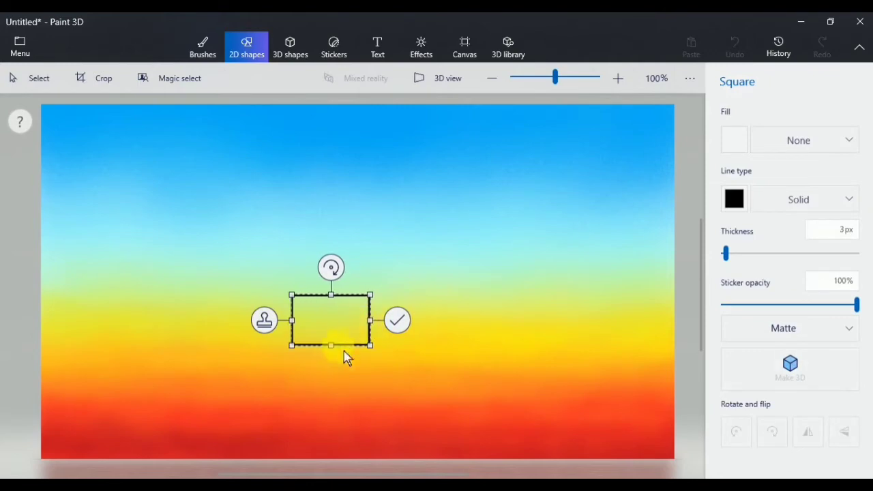
drag(331, 345, 341, 345)
click(518, 334)
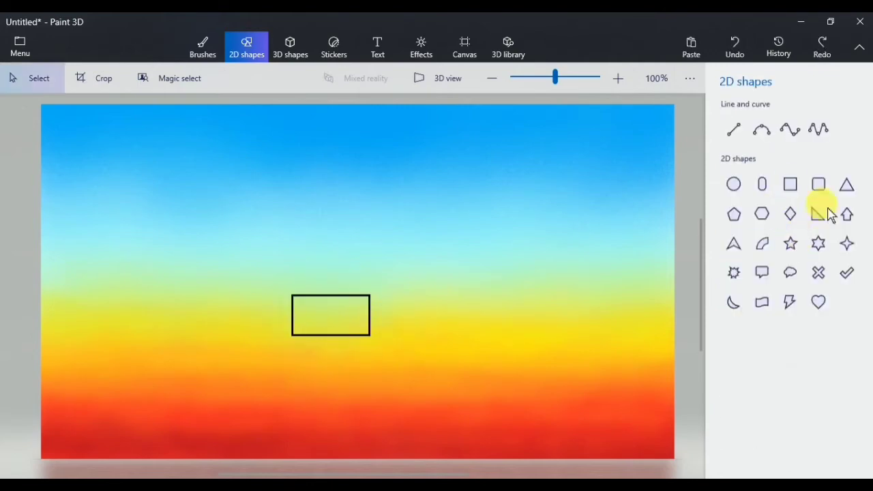
click(846, 184)
drag(400, 303, 389, 295)
Step: Place an upside-down copy of the roof triangle directly against the rectangle's lower edge
mouse_move(329, 281)
mouse_down()
mouse_move(343, 349)
mouse_move(312, 363)
mouse_move(340, 365)
mouse_move(331, 368)
mouse_up()
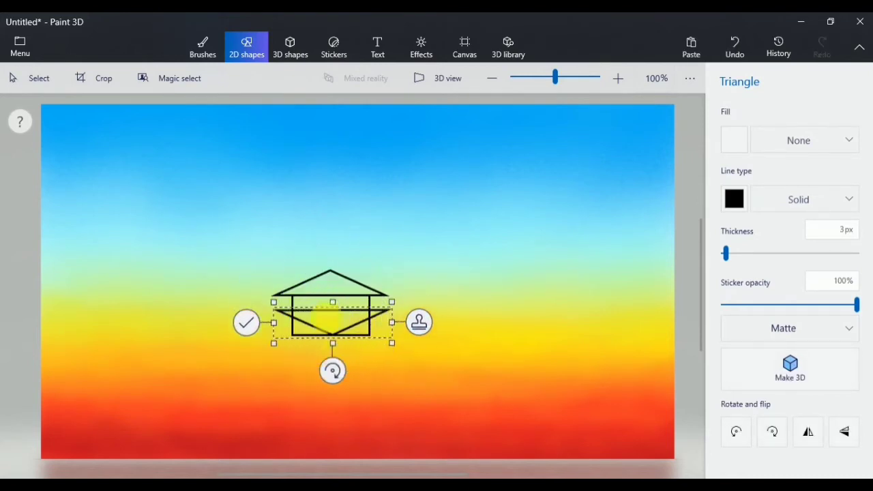
drag(337, 333, 340, 356)
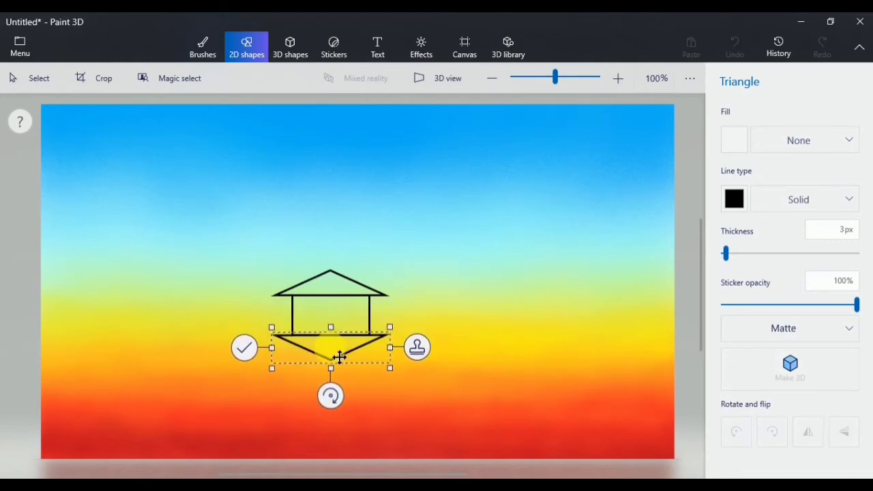
drag(339, 357, 339, 357)
click(249, 346)
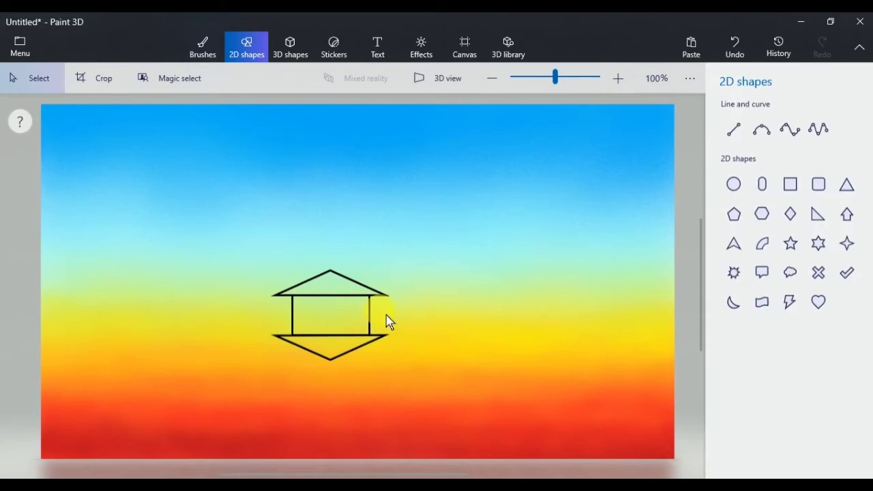
Step: Fill the rectangle and both triangles with black using the Fill tool
click(203, 46)
click(337, 300)
click(332, 346)
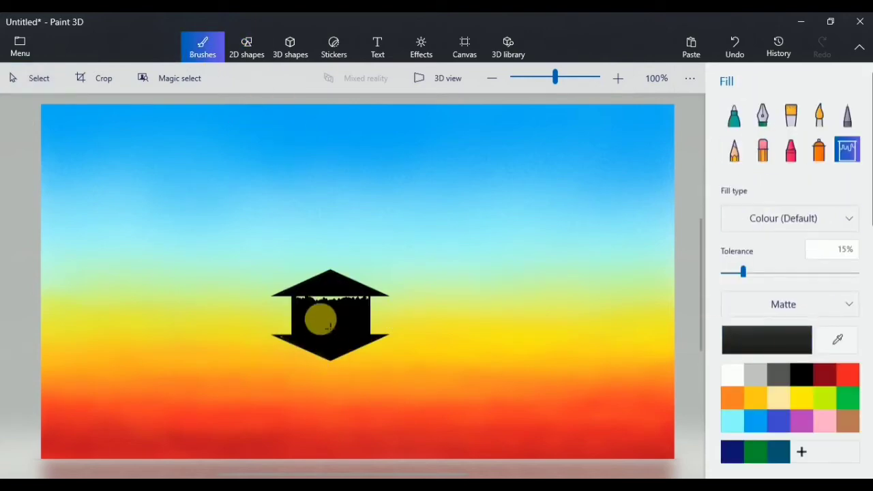
Step: Cover the unfilled gaps under the roof with an 8 px black marker
click(734, 116)
scroll(337, 316, up, 3)
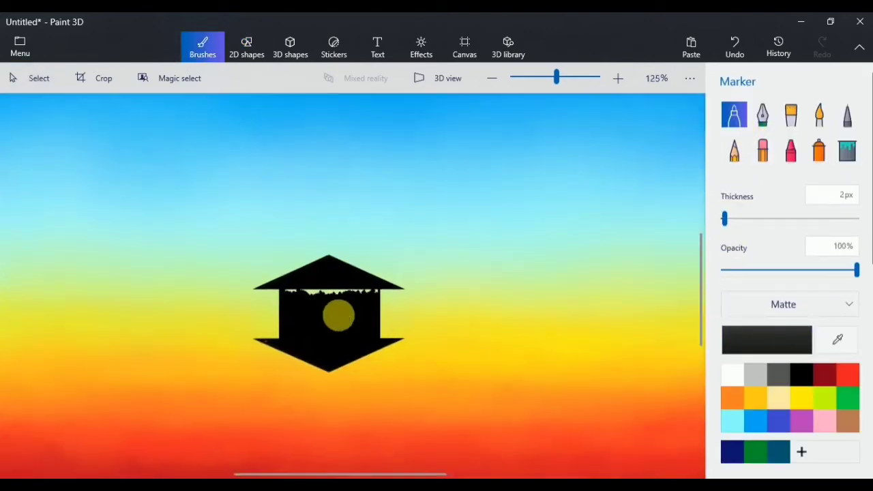
click(732, 218)
mouse_move(347, 298)
mouse_down()
mouse_move(304, 297)
mouse_move(368, 293)
mouse_move(352, 294)
mouse_up()
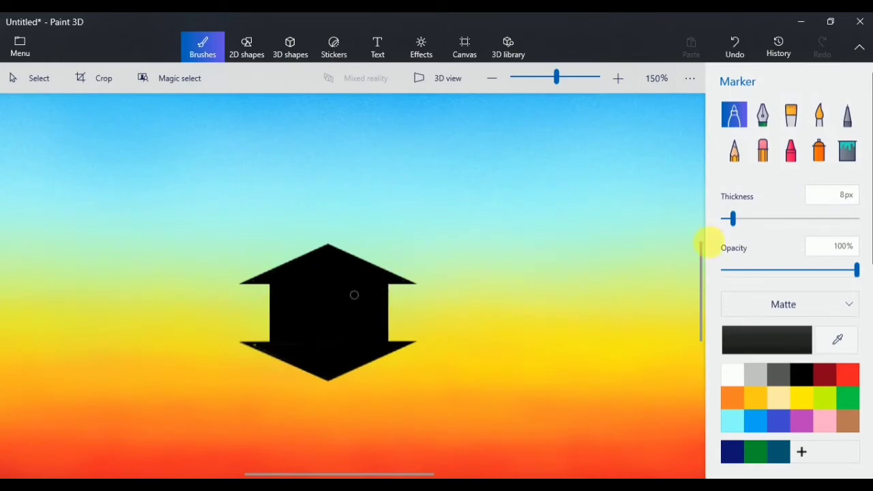
Step: Touch up the remaining light specks in the lower triangle with a 2 px black marker
key(bracketleft)
key(bracketleft)
key(bracketleft)
scroll(259, 361, up, 4)
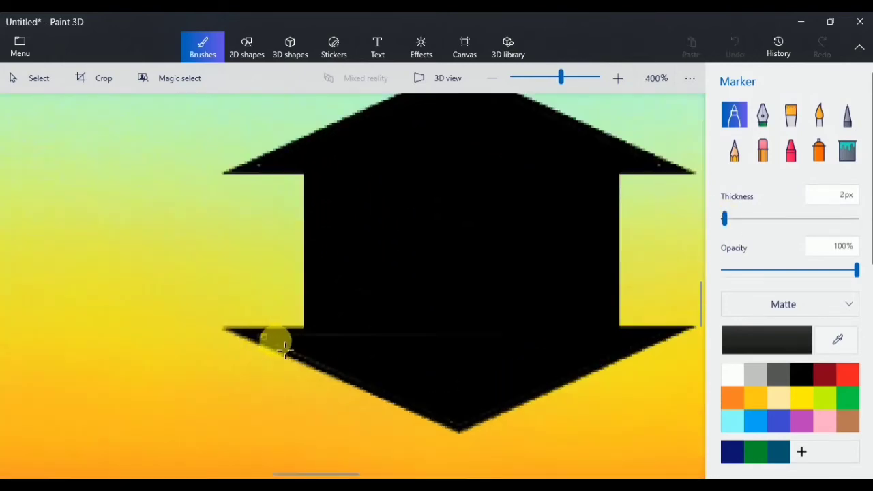
drag(285, 347, 380, 318)
scroll(379, 317, down, 1)
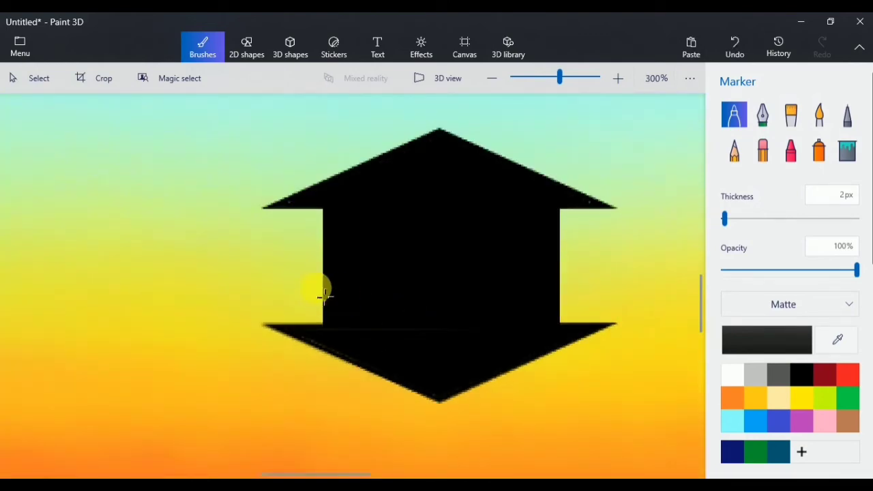
scroll(324, 295, down, 4)
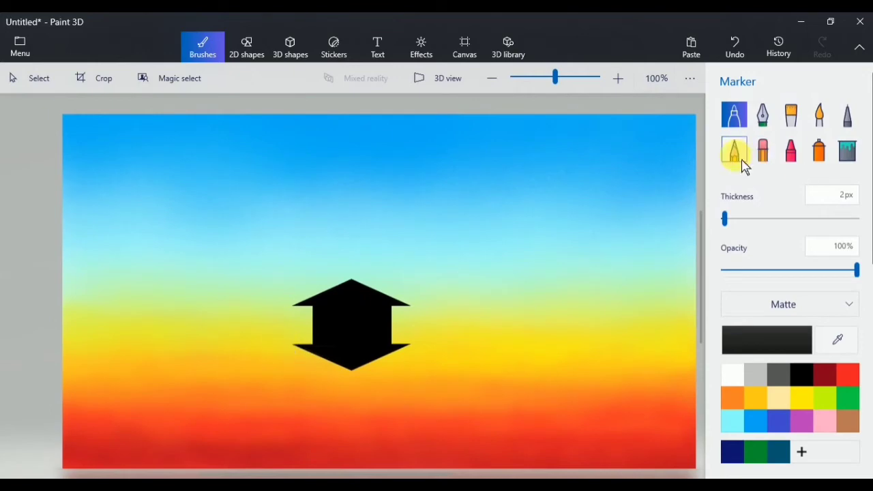
Step: Draw a thick black horizon line across the full canvas width behind the middle of the house
click(742, 162)
click(246, 47)
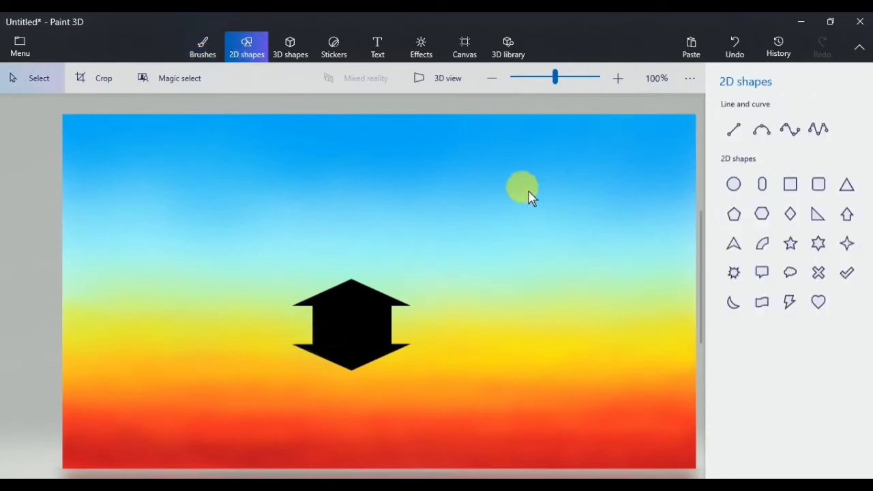
click(733, 129)
drag(80, 336, 713, 332)
drag(647, 325, 612, 323)
drag(680, 324, 709, 323)
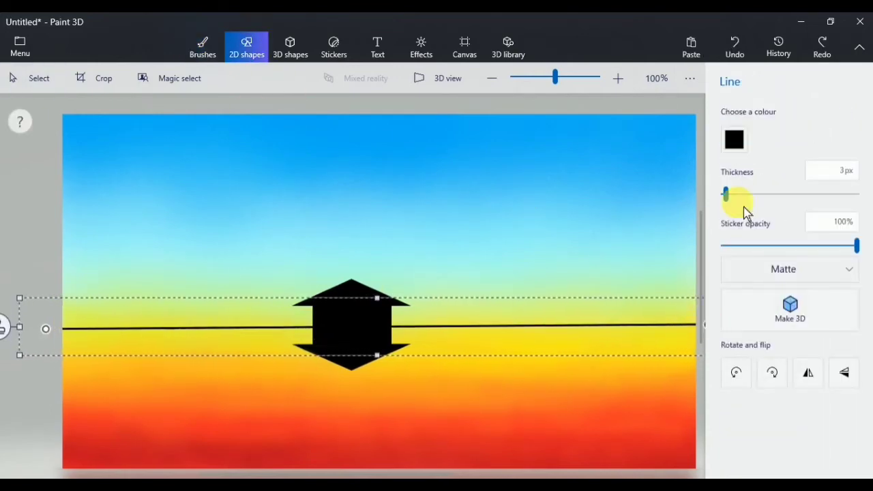
drag(726, 195, 746, 196)
click(490, 275)
Step: Paint black crayon foliage along the horizon line on both sides of the house, using thicknesses up to 100 px
click(203, 46)
click(790, 149)
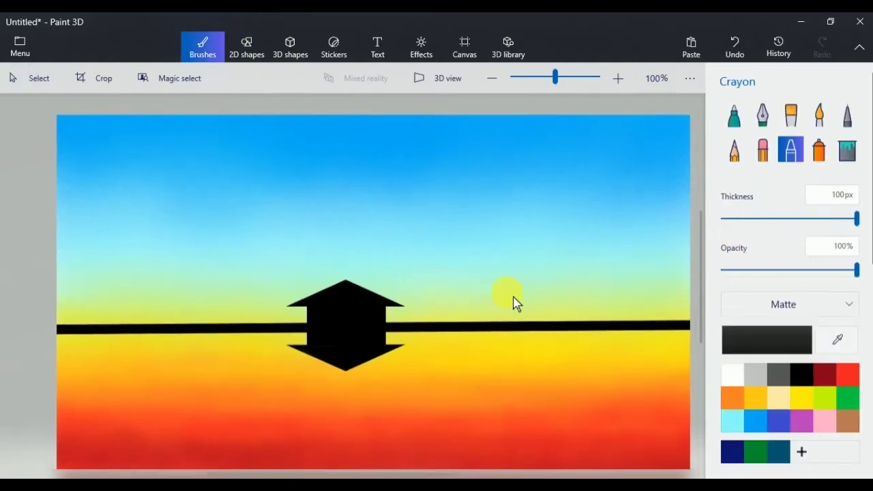
drag(857, 218, 789, 218)
mouse_move(389, 321)
mouse_down()
mouse_move(454, 334)
mouse_move(511, 317)
mouse_move(585, 330)
mouse_move(691, 327)
mouse_move(264, 335)
mouse_move(113, 327)
mouse_move(72, 312)
mouse_move(78, 341)
mouse_up()
drag(791, 218, 857, 218)
mouse_move(63, 313)
mouse_down()
mouse_move(224, 316)
mouse_move(258, 307)
mouse_up()
drag(857, 218, 791, 218)
mouse_move(253, 318)
mouse_down()
mouse_move(675, 324)
mouse_move(493, 331)
mouse_move(467, 321)
mouse_move(653, 309)
mouse_move(660, 345)
mouse_move(512, 332)
mouse_move(563, 332)
mouse_up()
Step: Draw 5 px black pencil blades along the treeline's upper edge and its reflection, lowering the opacity to 56% for the reflection
click(733, 150)
drag(792, 218, 722, 219)
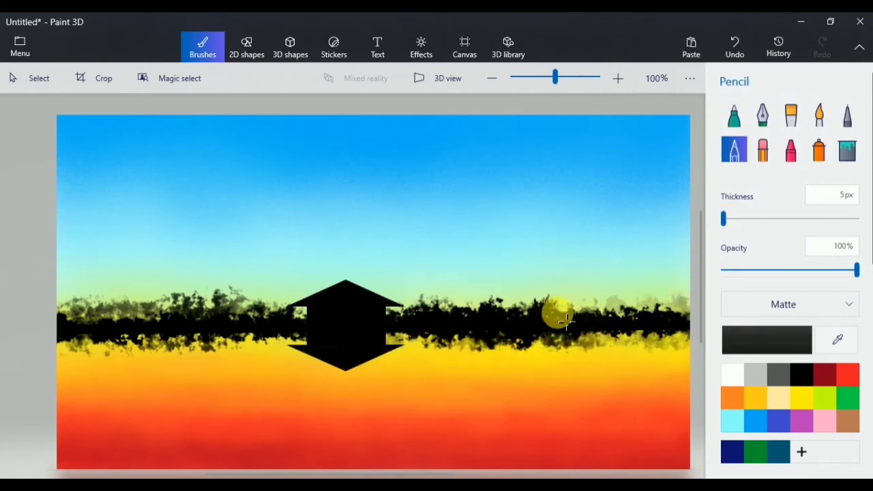
mouse_move(566, 321)
mouse_down()
mouse_move(527, 328)
mouse_move(564, 311)
mouse_move(527, 316)
mouse_up()
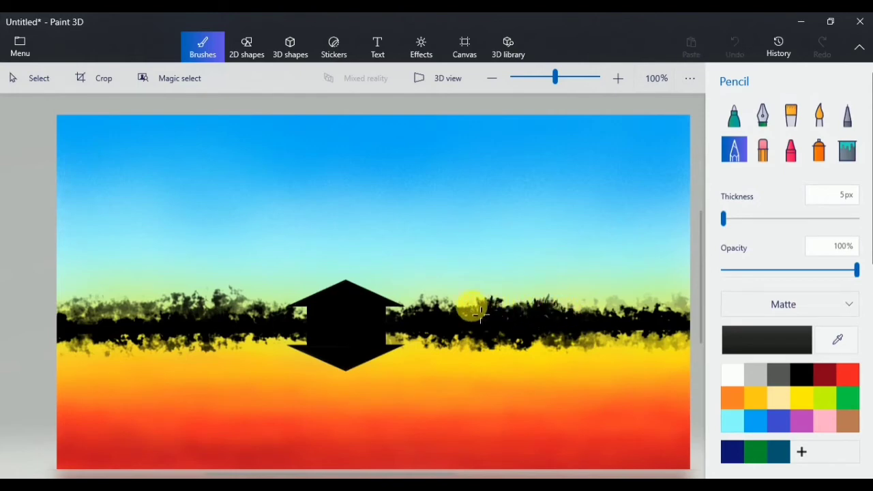
drag(480, 315, 445, 324)
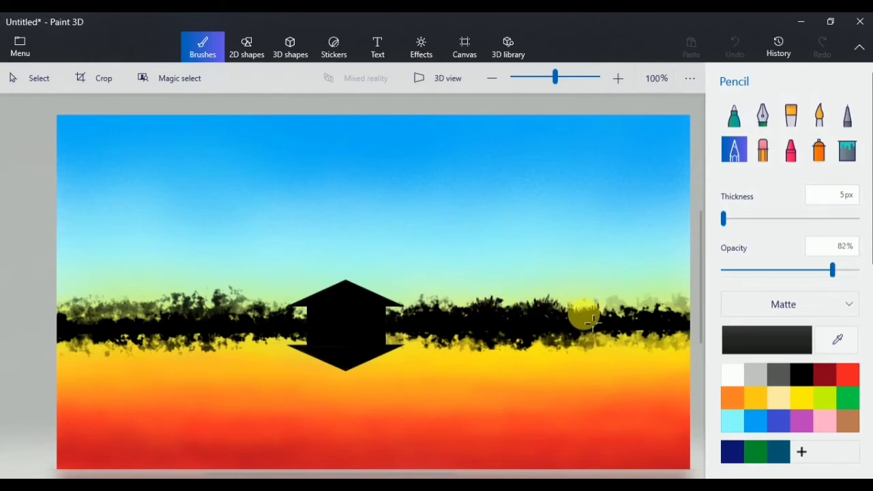
mouse_move(592, 321)
mouse_down()
mouse_move(616, 308)
mouse_move(676, 321)
mouse_move(634, 307)
mouse_move(463, 315)
mouse_move(419, 306)
mouse_move(185, 307)
mouse_move(228, 314)
mouse_move(292, 312)
mouse_move(143, 308)
mouse_move(166, 307)
mouse_move(117, 297)
mouse_move(111, 320)
mouse_move(71, 327)
mouse_up()
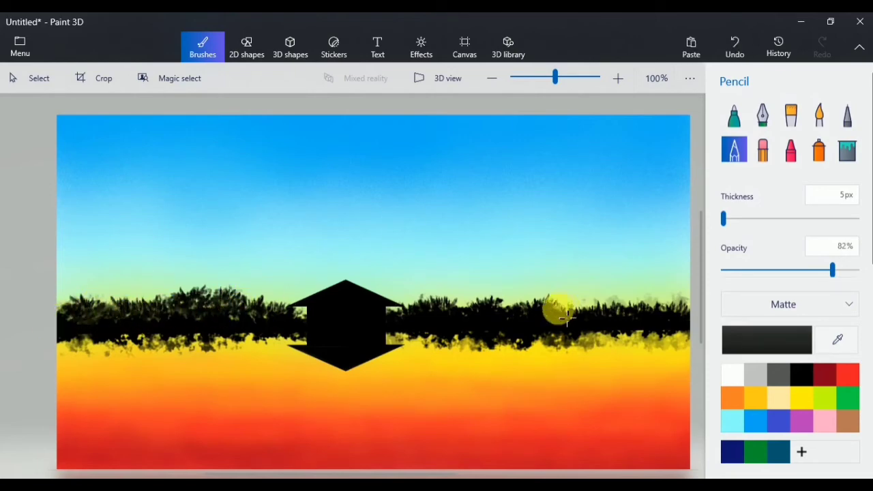
mouse_move(635, 312)
mouse_down()
mouse_move(304, 326)
mouse_move(217, 310)
mouse_move(77, 358)
mouse_move(79, 341)
mouse_move(207, 356)
mouse_move(424, 341)
mouse_move(491, 354)
mouse_move(687, 346)
mouse_move(647, 354)
mouse_move(634, 335)
mouse_move(581, 348)
mouse_up()
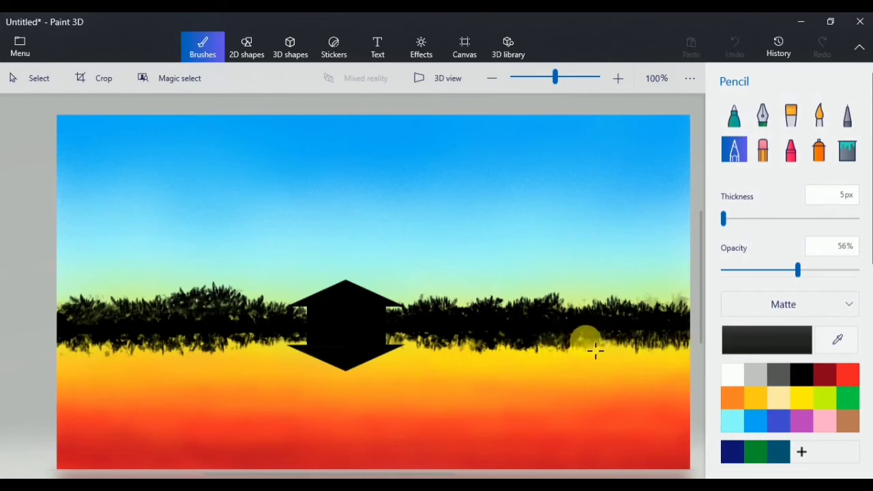
drag(633, 357, 549, 351)
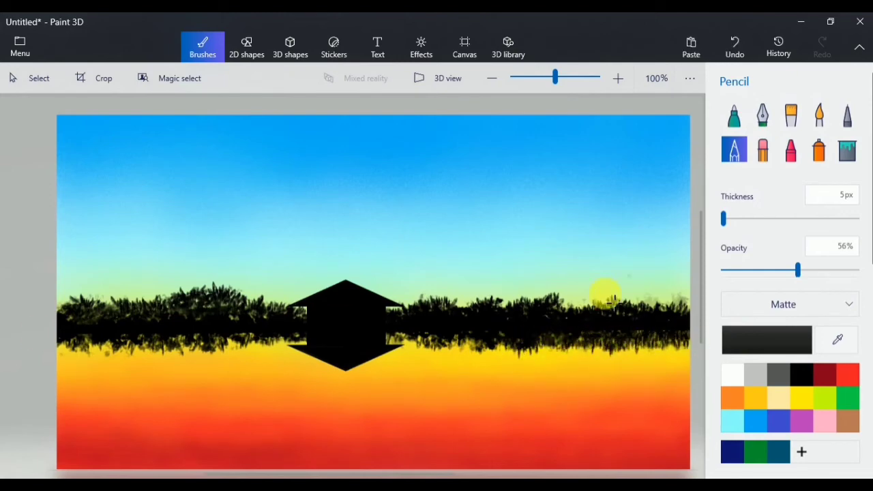
Step: Draw a small palm tree above the treeline at 100% pencil opacity and its reflection in the water at 48%
drag(797, 270, 857, 269)
drag(582, 320, 576, 320)
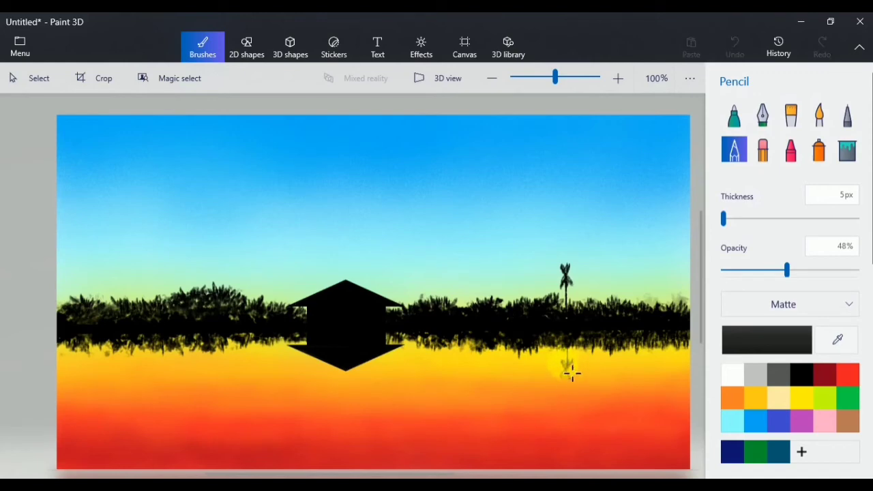
drag(580, 389, 581, 363)
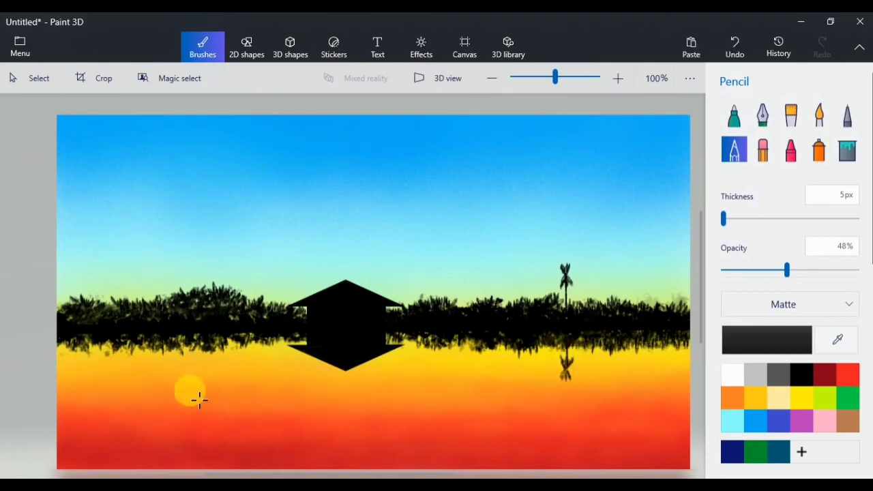
drag(740, 223, 723, 219)
drag(787, 270, 858, 269)
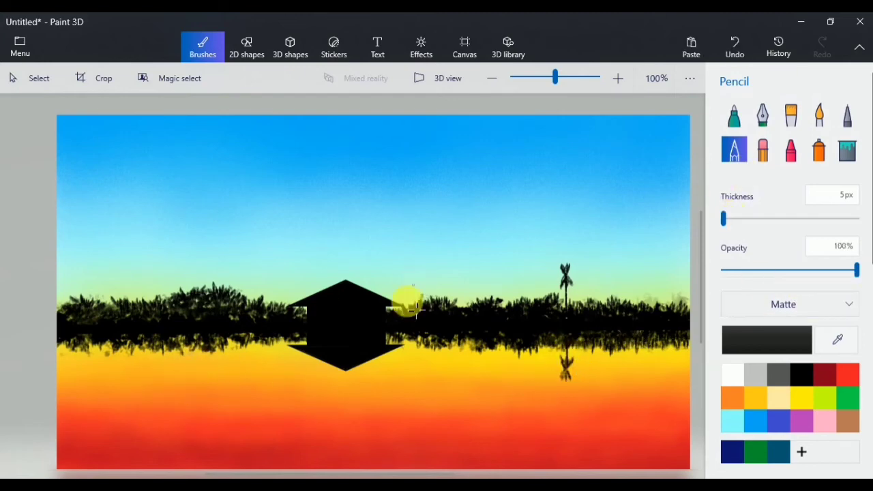
drag(396, 346, 298, 343)
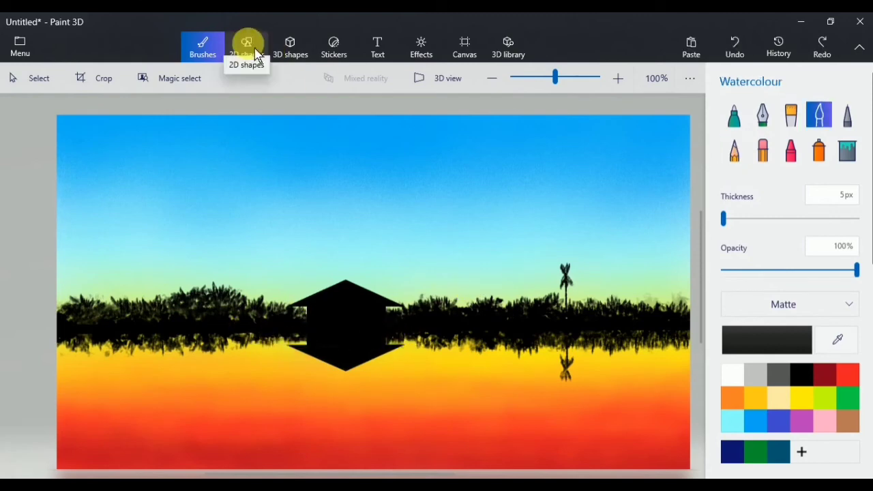
Step: Switch to the Marker brush
click(737, 118)
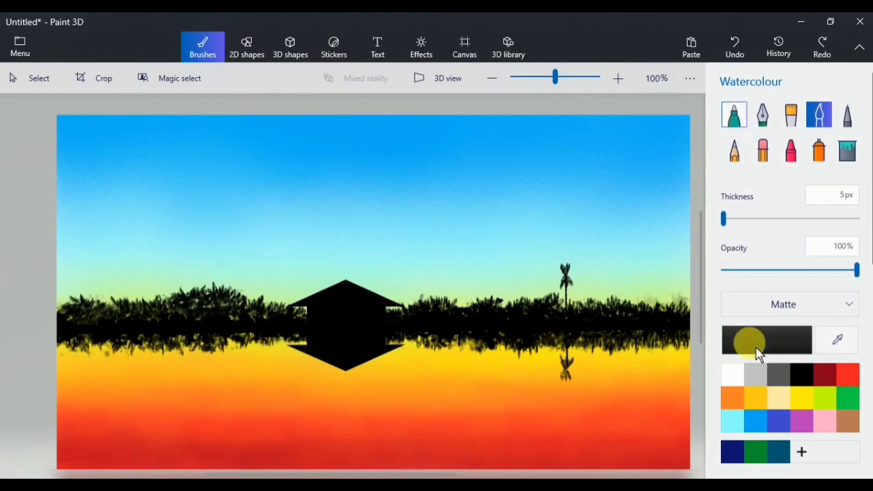